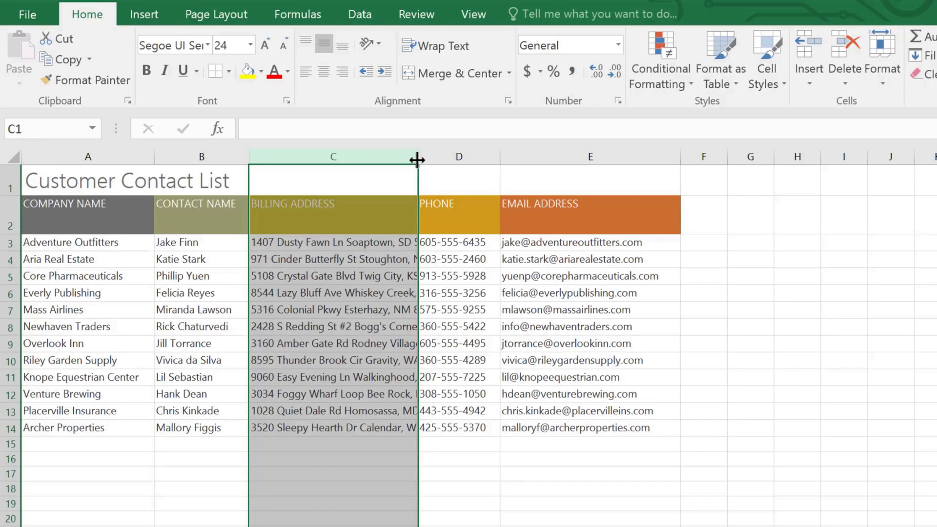
Step: AutoFit the width of column C so the full billing addresses fit
left_click_drag(417, 160, 595, 159)
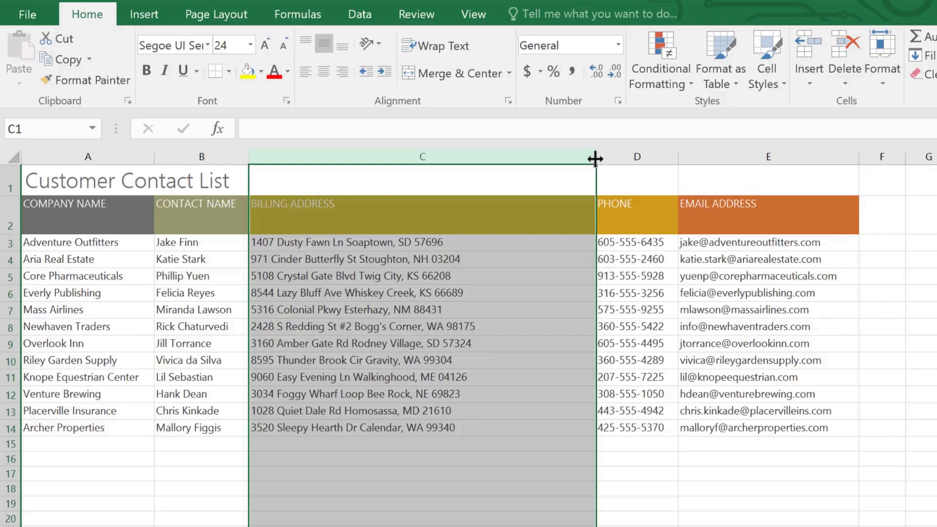
double_click(595, 158)
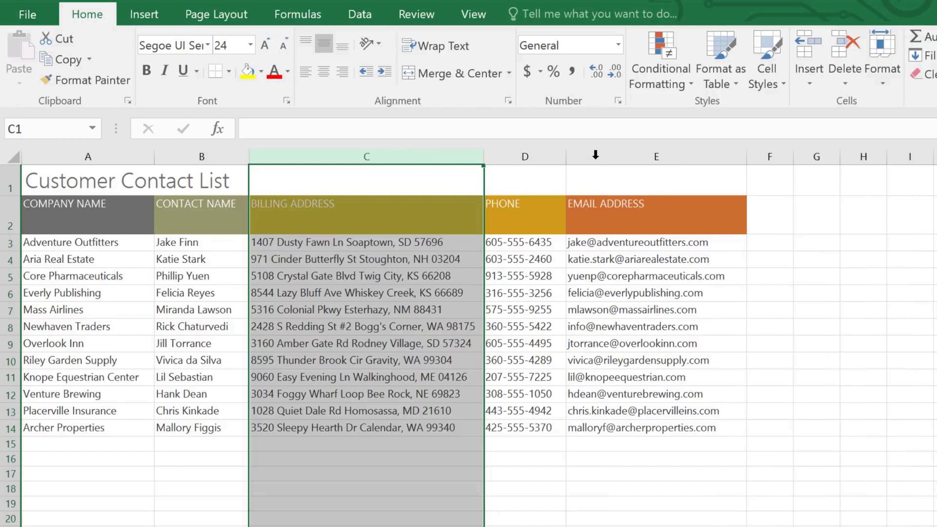
Step: Reduce the height of header row 2 to a single line of text
left_click(10, 209)
left_click_drag(18, 231, 18, 219)
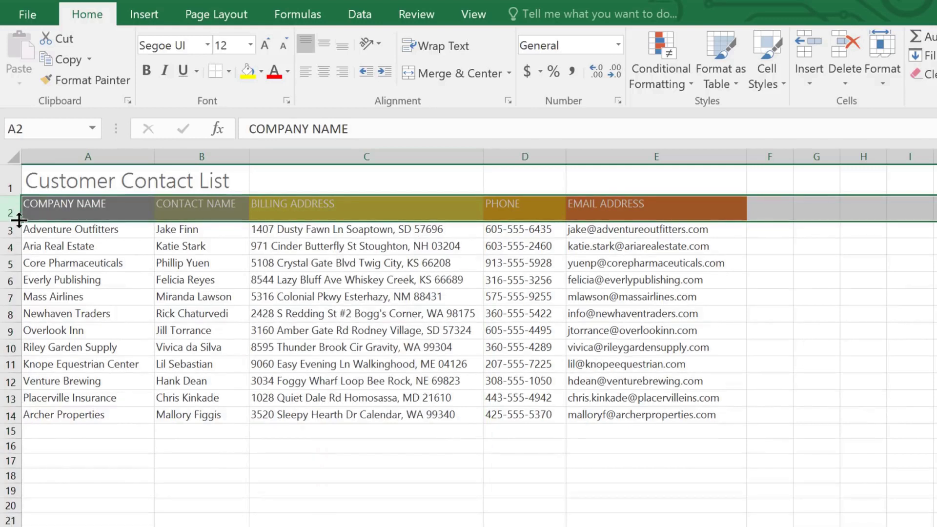
left_click_drag(19, 220, 19, 212)
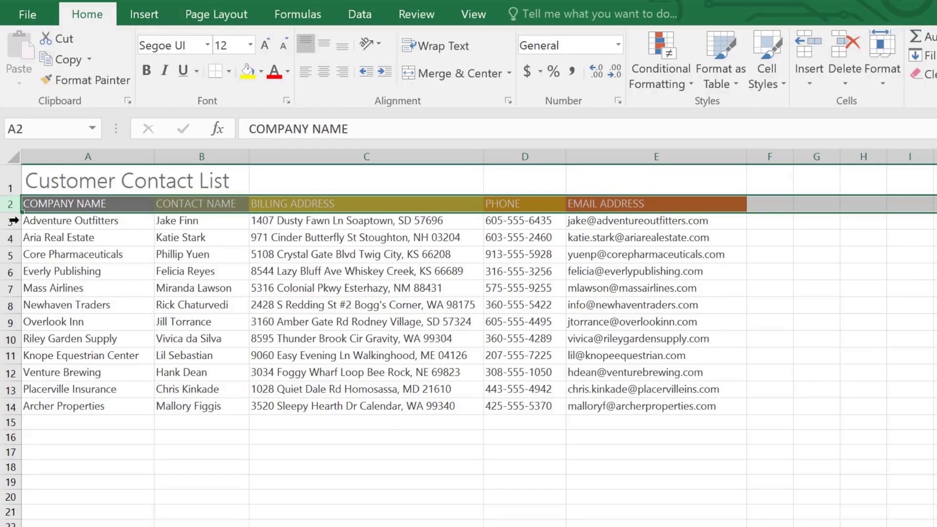
Step: Increase all rows of the worksheet to one uniform height of about two text lines
left_click(12, 153)
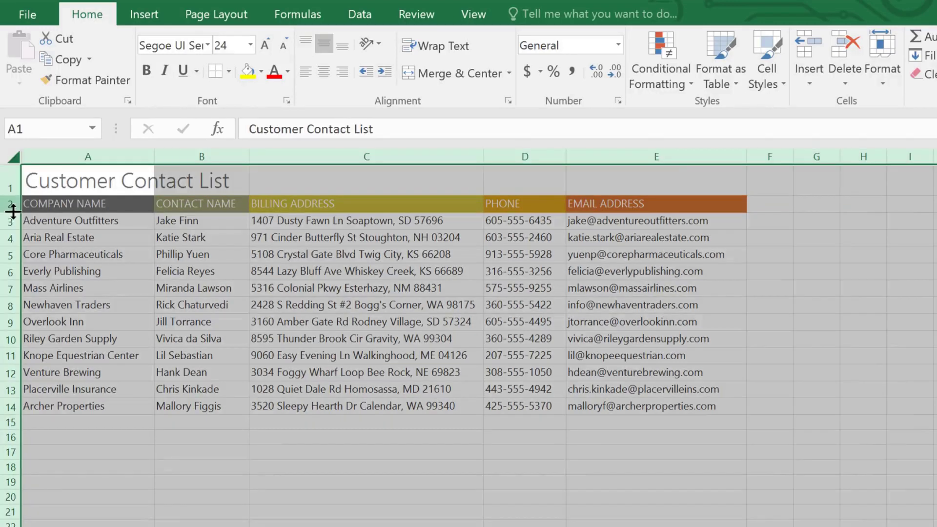
left_click_drag(14, 212, 9, 229)
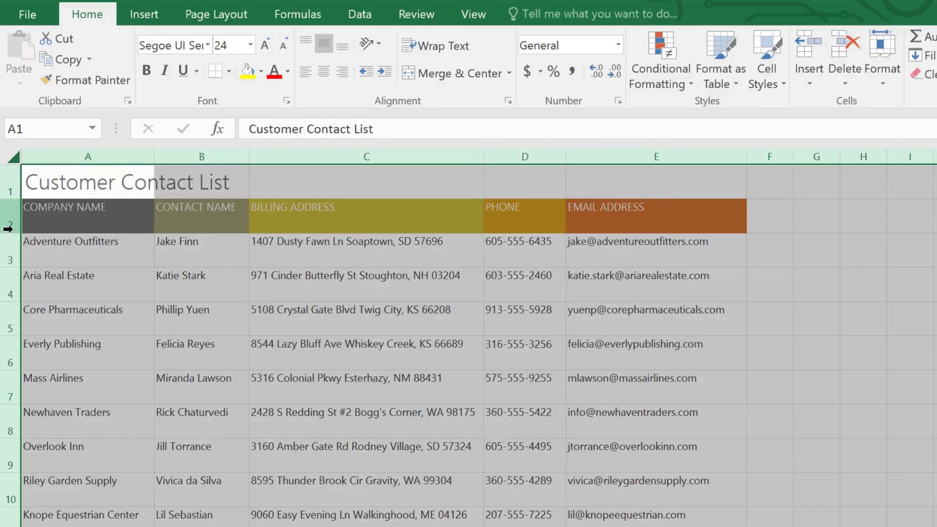
Step: Insert a row above Core Pharmaceuticals and enter Bishop Research as its company name
left_click(10, 281)
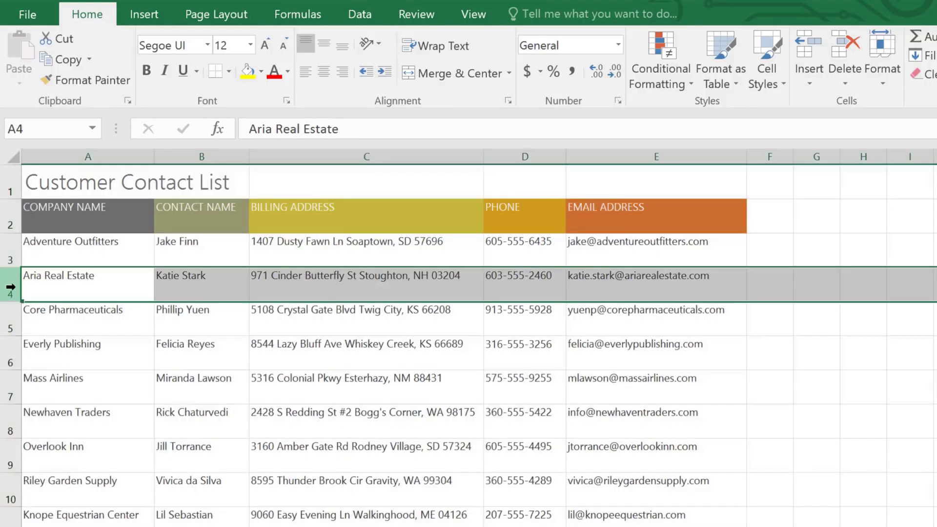
left_click(9, 313)
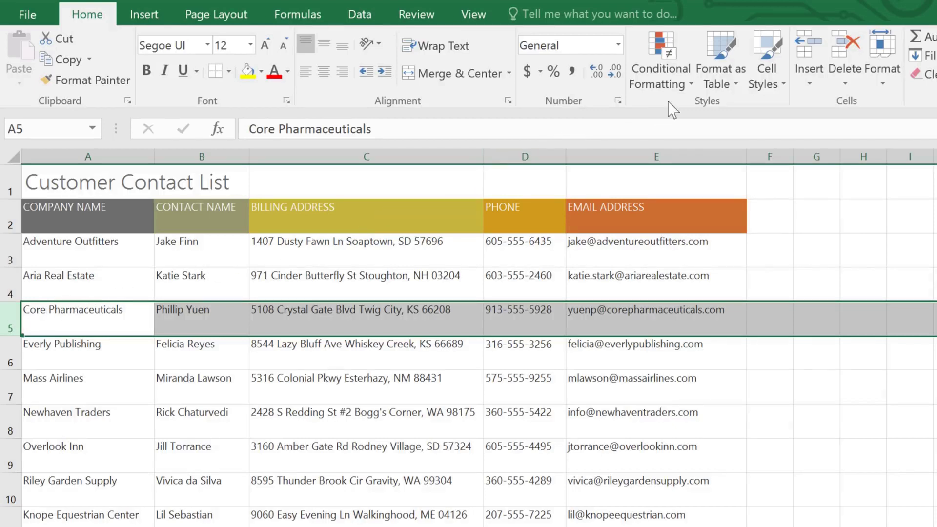
left_click(800, 55)
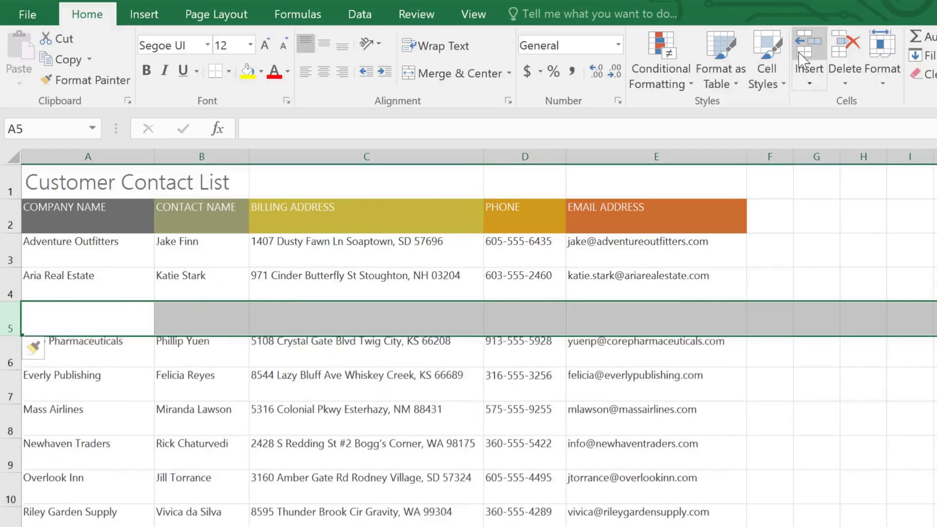
left_click(57, 316)
type("Bishop Research")
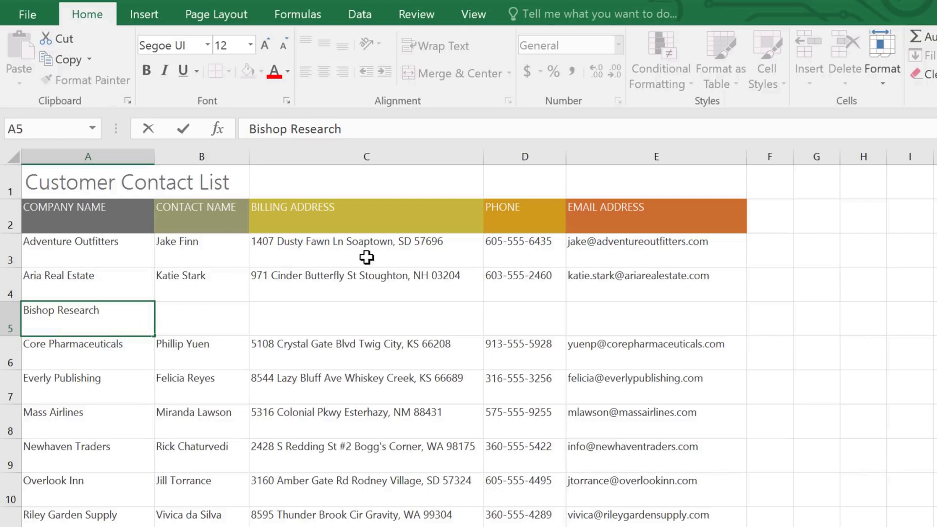
Step: Insert a column before EMAIL ADDRESS and enter FAX as its header in E2
left_click(605, 158)
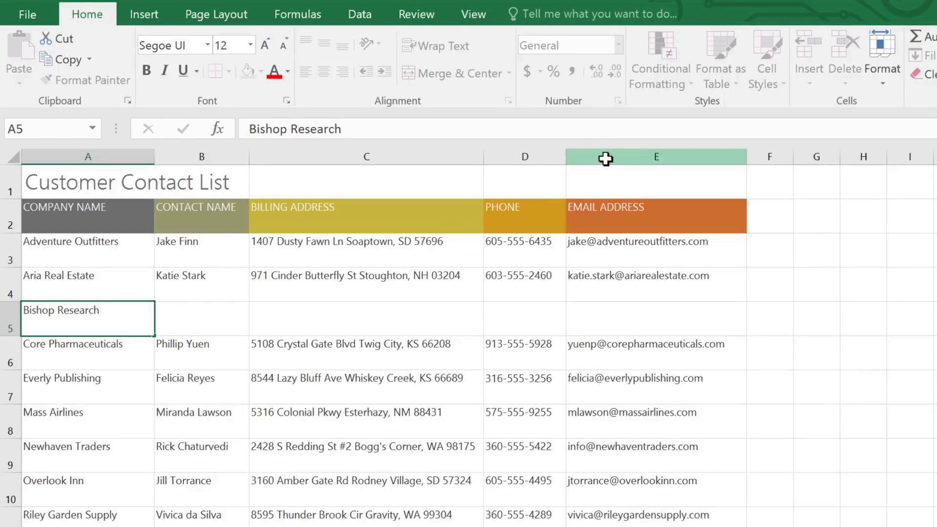
left_click(605, 158)
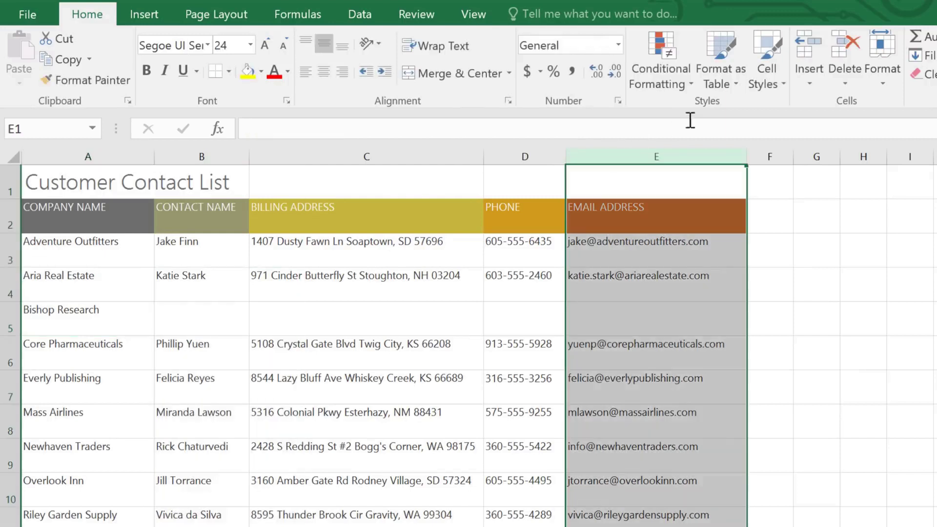
left_click(806, 58)
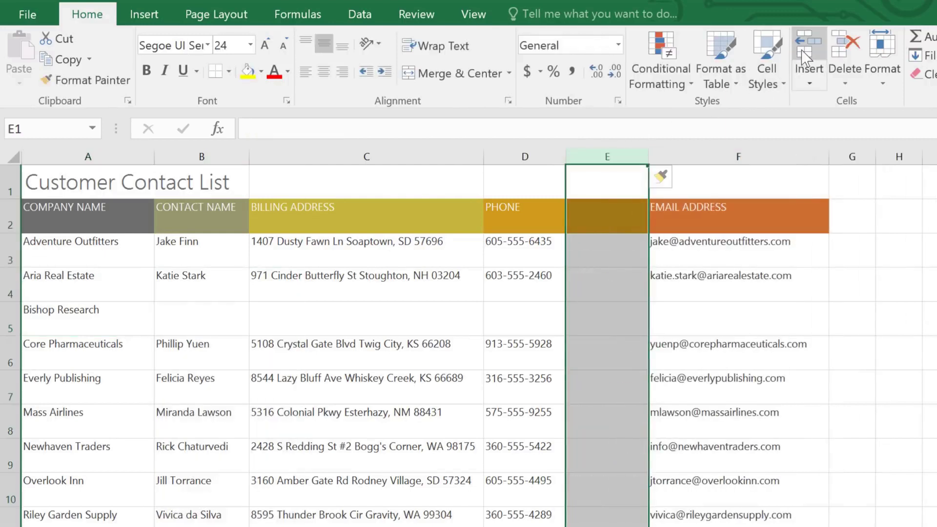
left_click(635, 176)
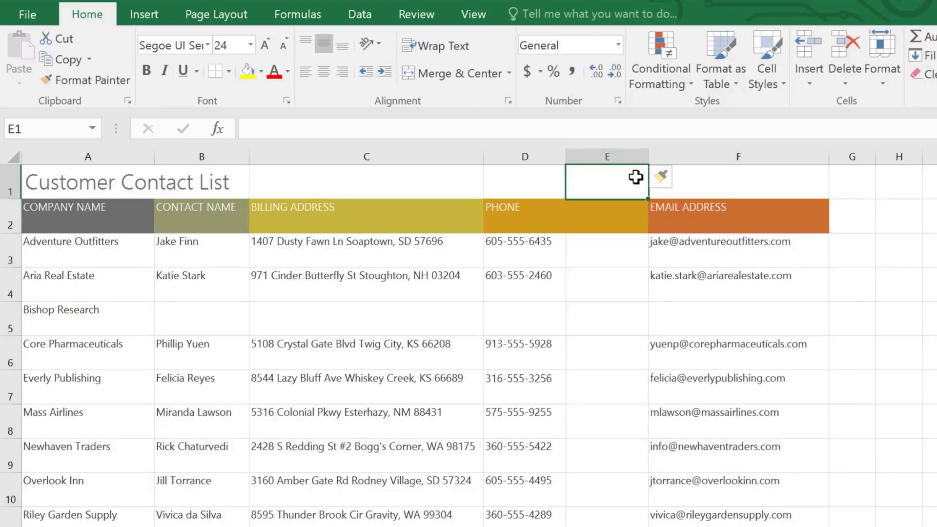
left_click(635, 205)
type("FAX")
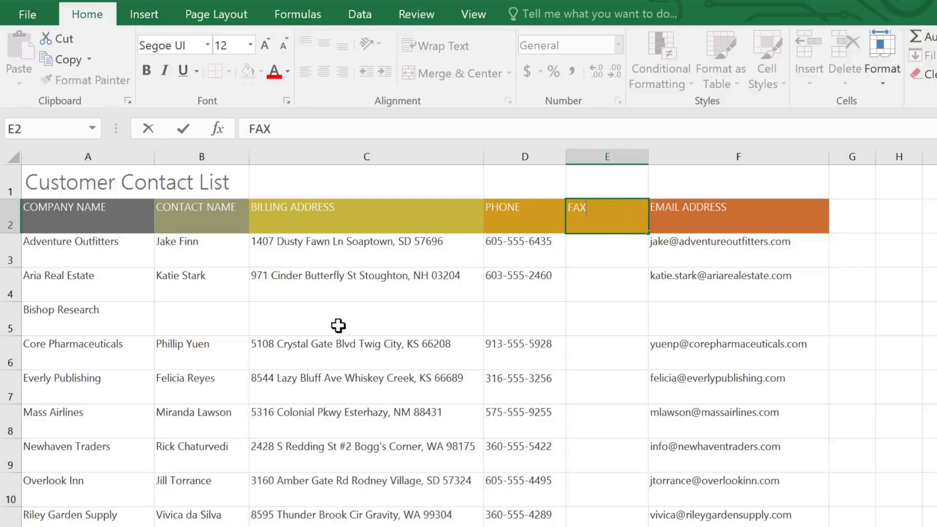
Step: Delete the entire Newhaven Traders row
left_click(9, 454)
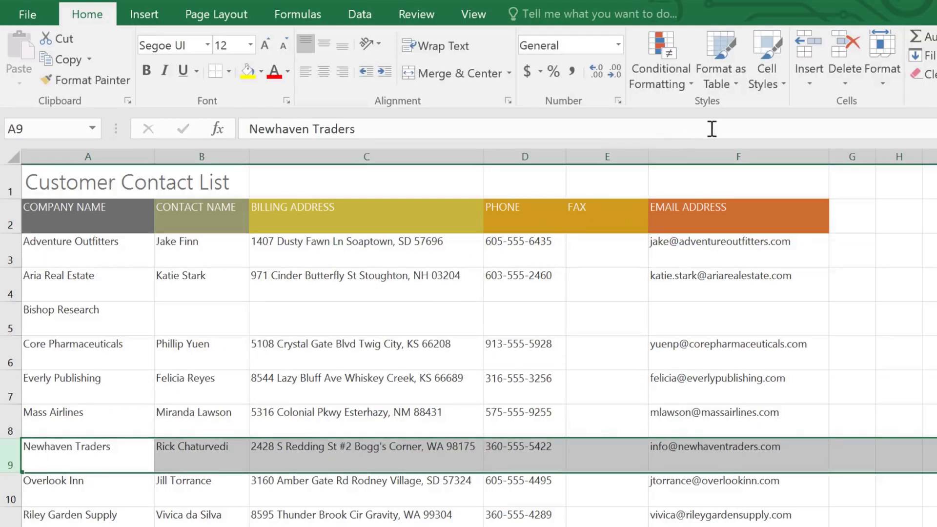
left_click(839, 49)
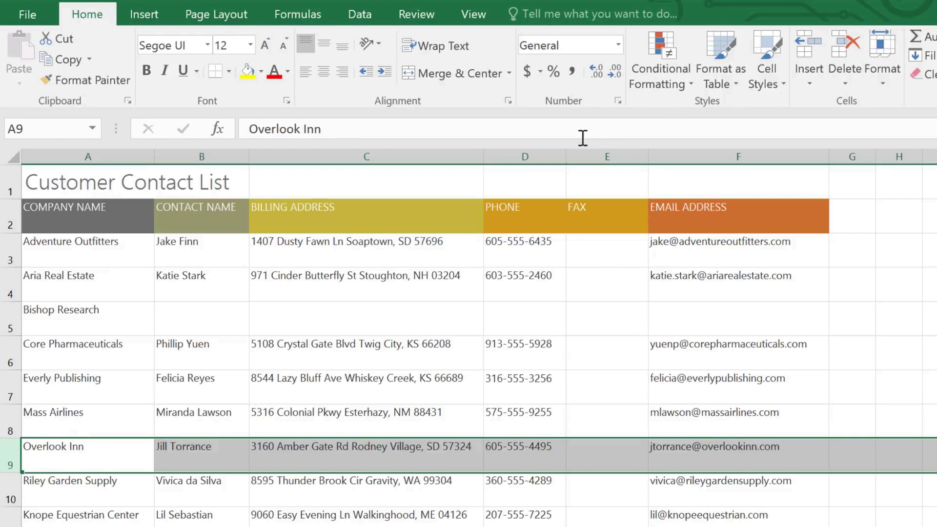
Step: Move the PHONE column between the FAX and EMAIL ADDRESS columns by cutting it and inserting the cut cells
left_click(520, 152)
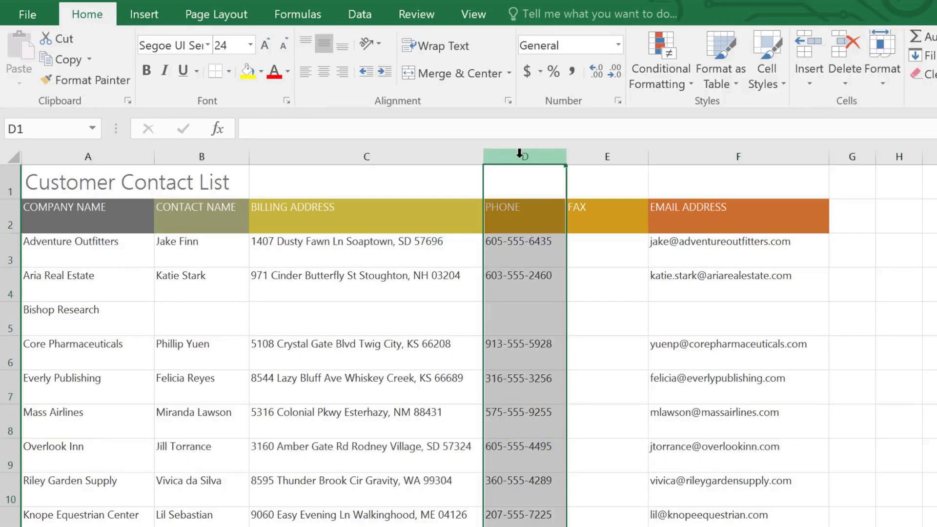
left_click(62, 39)
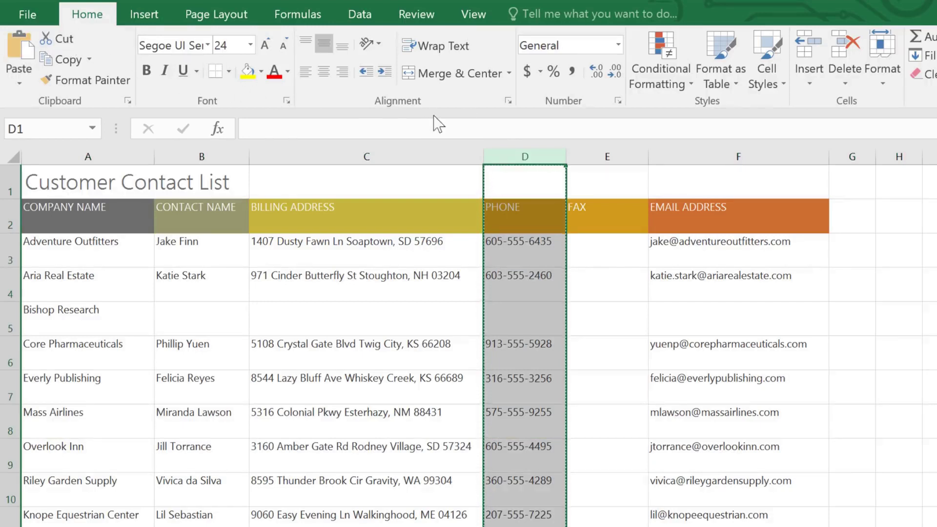
left_click(688, 151)
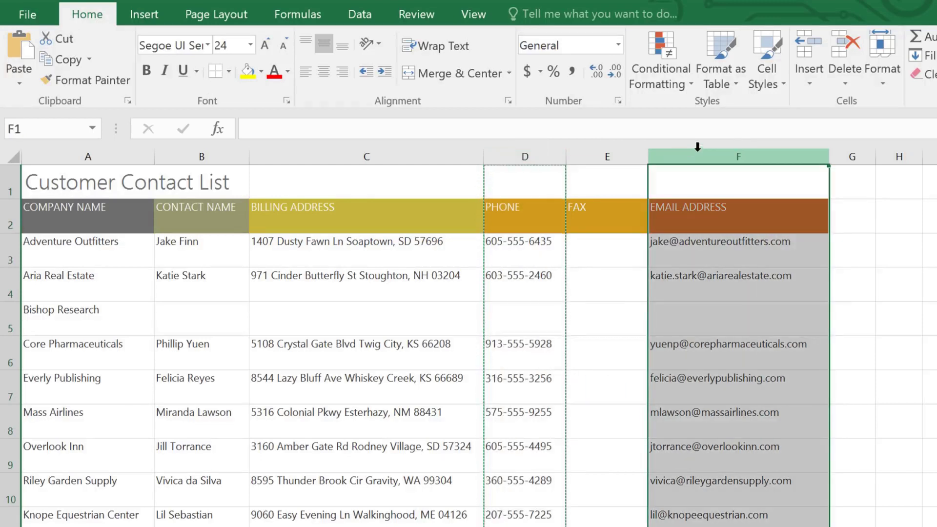
left_click(810, 81)
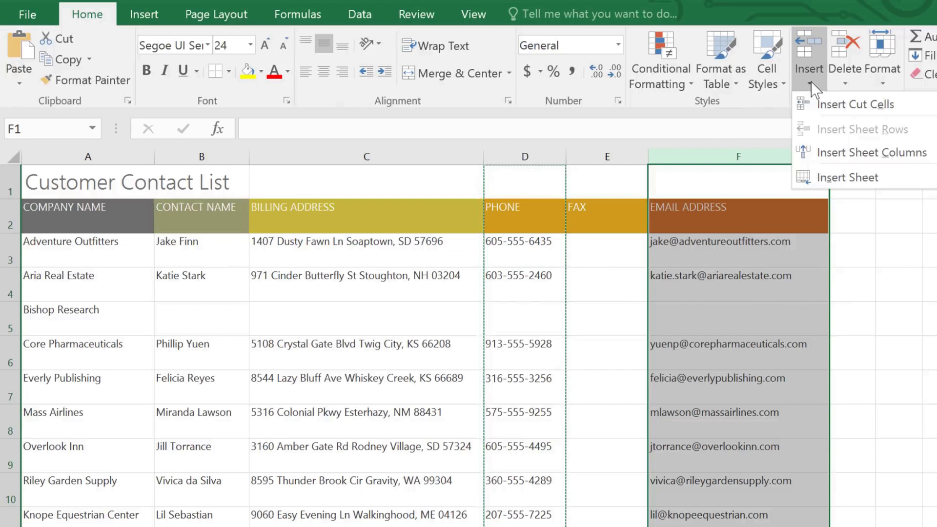
left_click(818, 112)
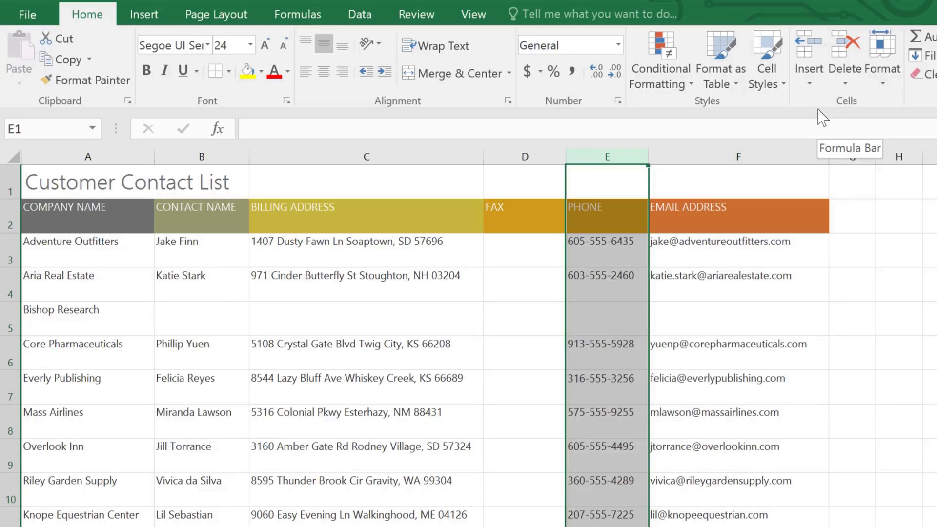
Step: Hide columns C through E, holding the billing address, fax and phone data
left_click_drag(362, 153, 607, 159)
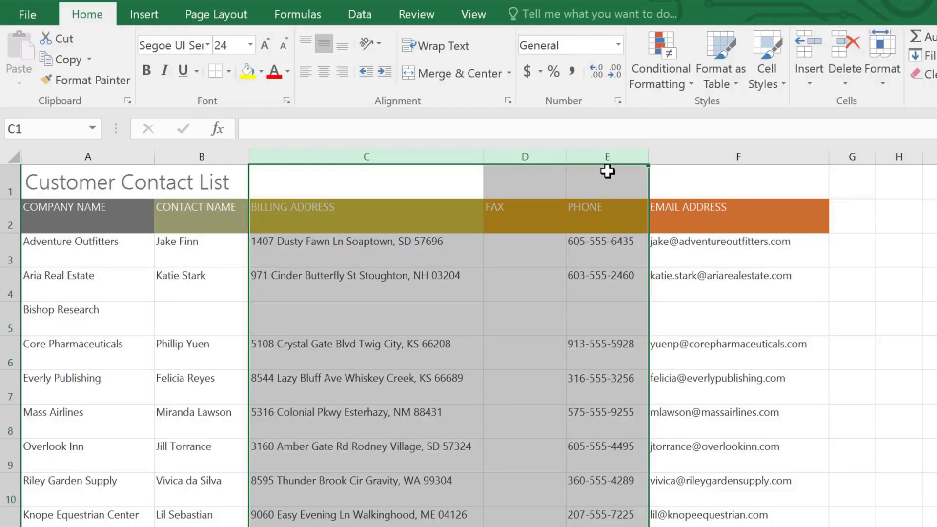
right_click(605, 177)
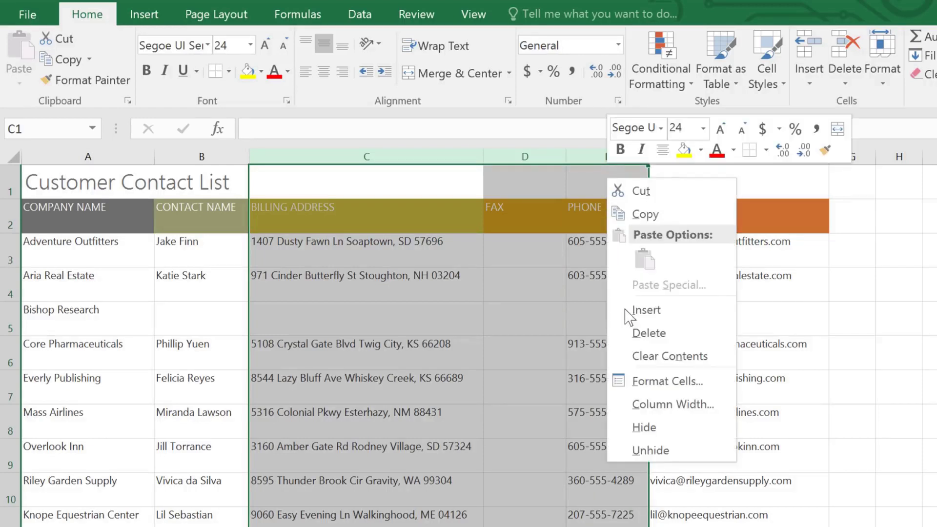
left_click(619, 423)
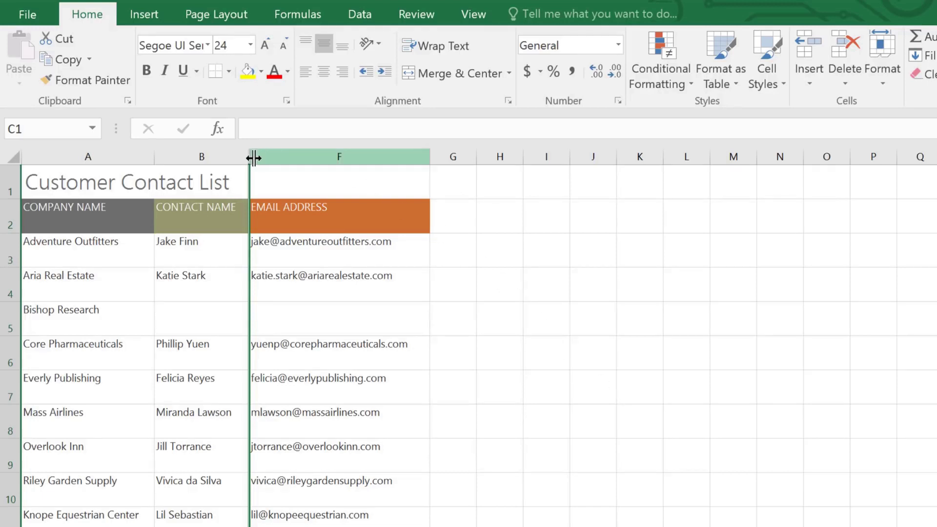
Step: Unhide the hidden columns between columns B and F
left_click_drag(194, 155, 312, 150)
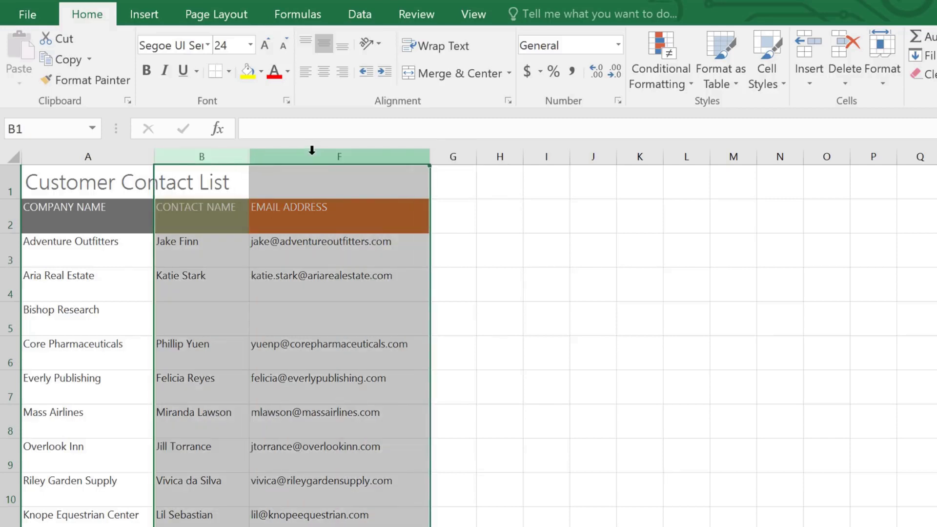
right_click(308, 186)
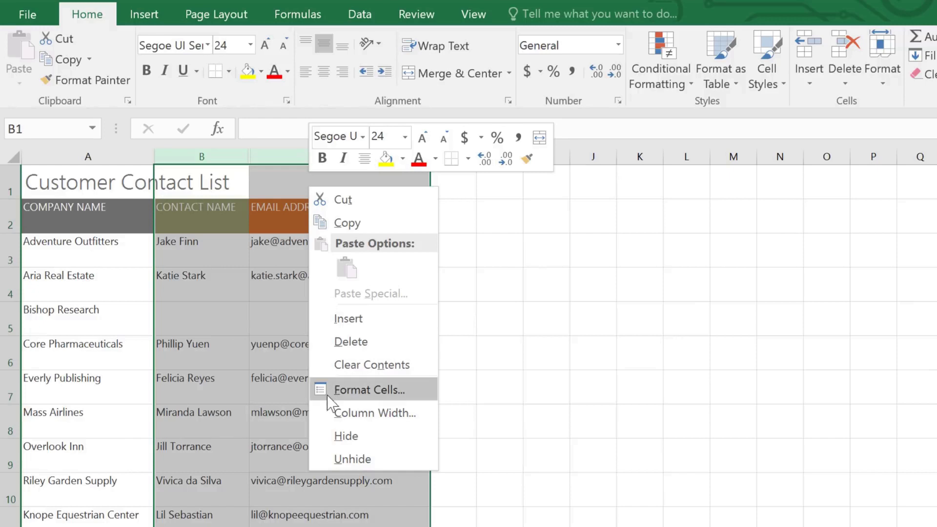
left_click(324, 453)
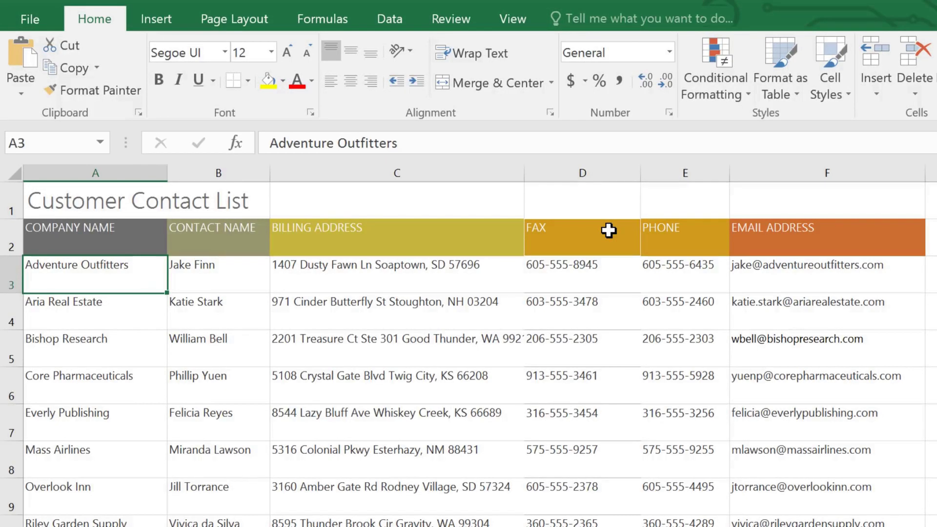
Step: Narrow the BILLING ADDRESS column to about half its width and wrap its text
left_click(478, 172)
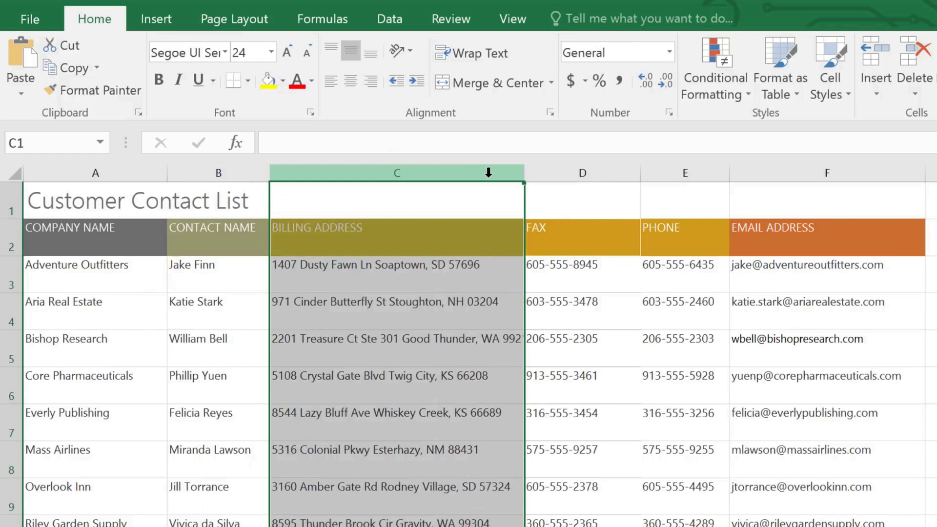
left_click_drag(523, 178, 394, 177)
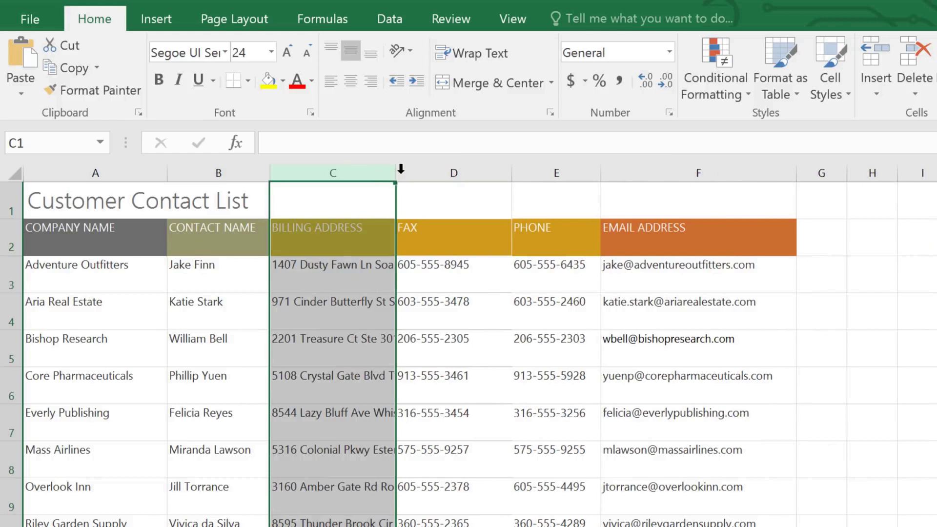
left_click(507, 61)
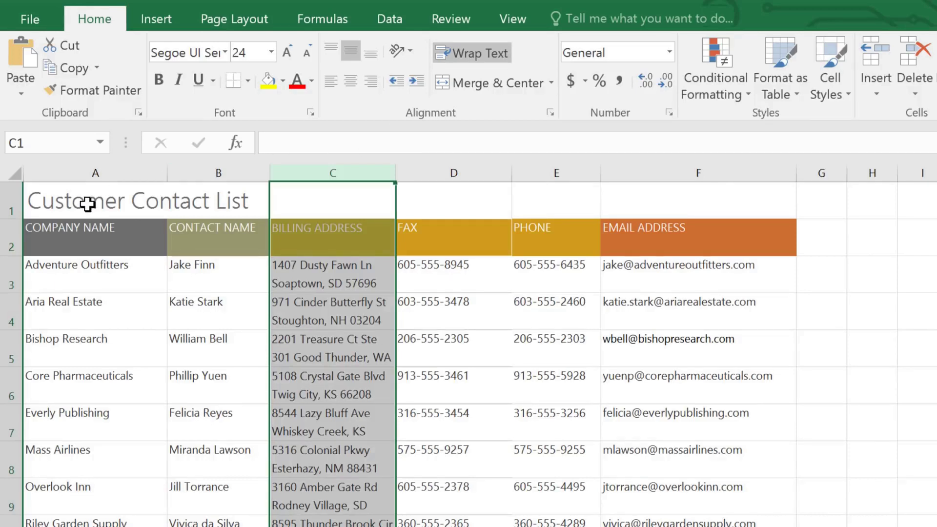
Step: Merge and center the Customer Contact List title across cells A1:F1
left_click_drag(27, 203, 309, 202)
left_click_drag(472, 200, 654, 203)
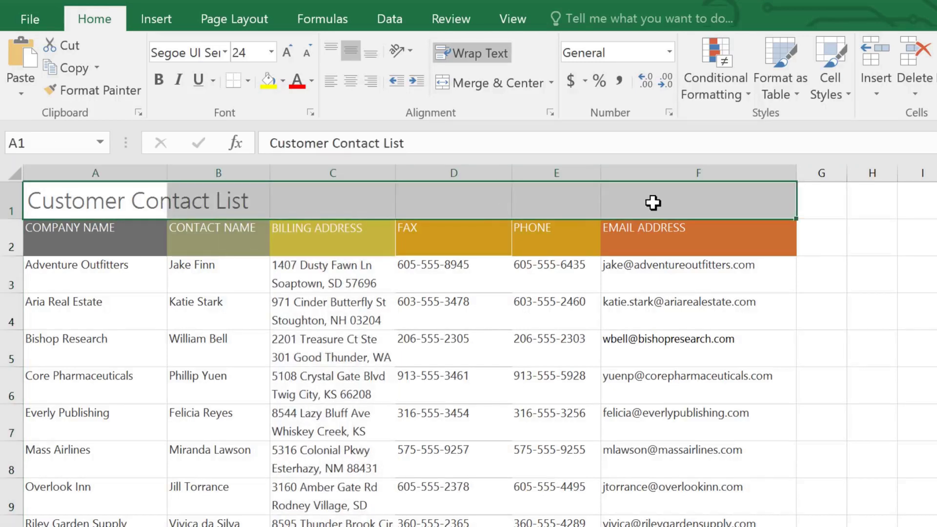
left_click(530, 85)
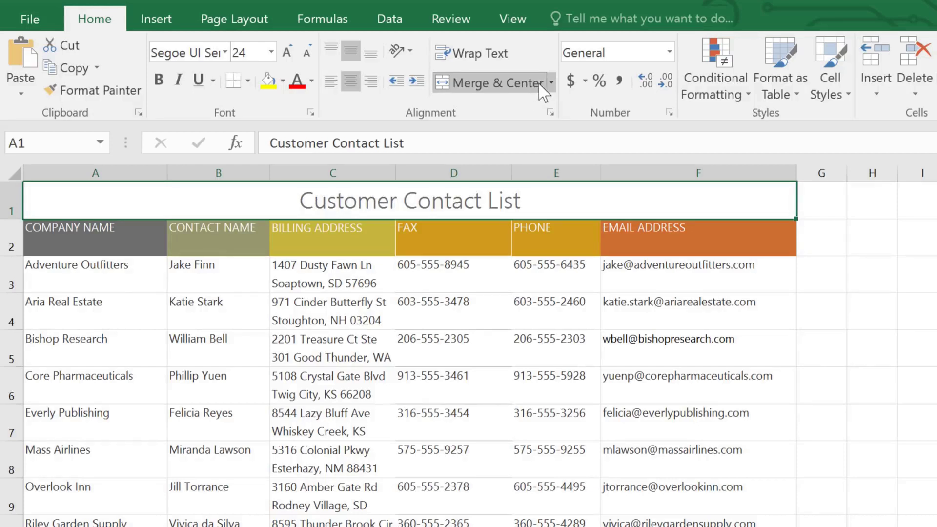
left_click(551, 84)
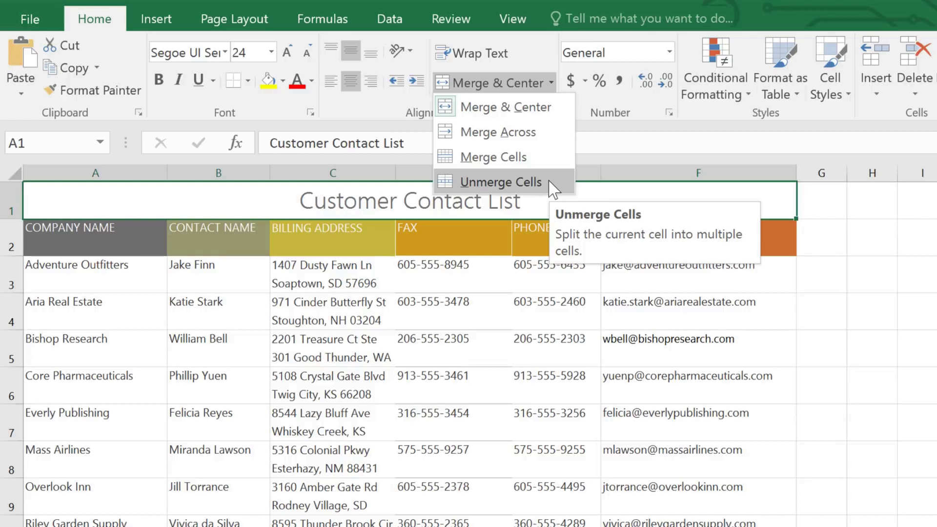
left_click(502, 201)
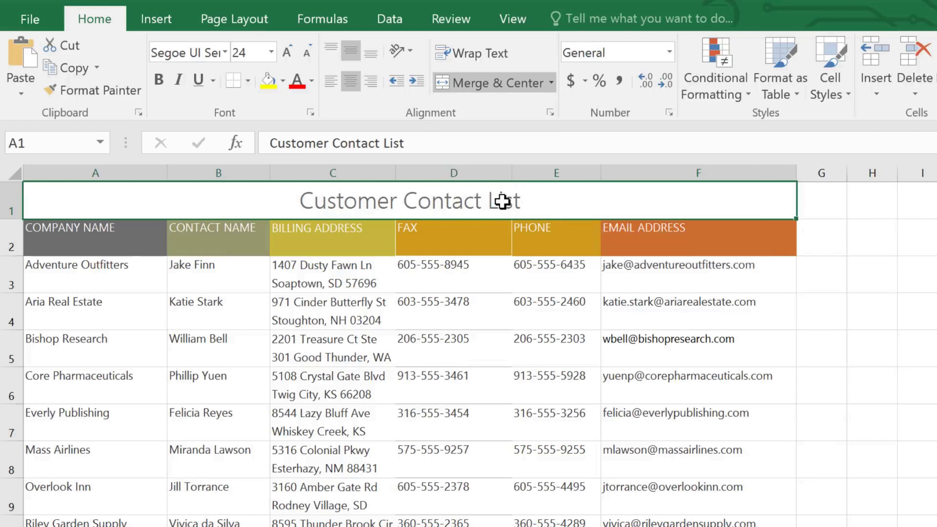
Step: Select the header cells A2:F2, from COMPANY NAME to EMAIL ADDRESS
left_click(104, 241)
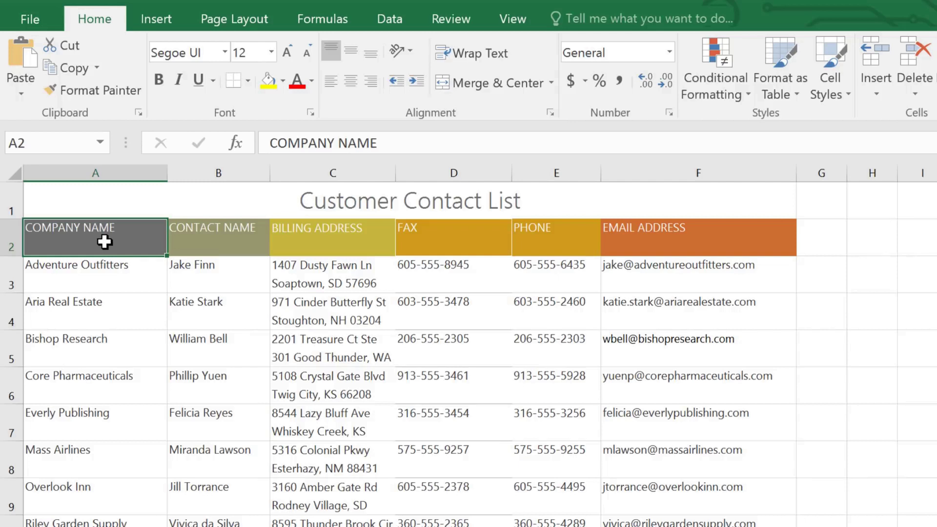
left_click_drag(104, 243, 753, 244)
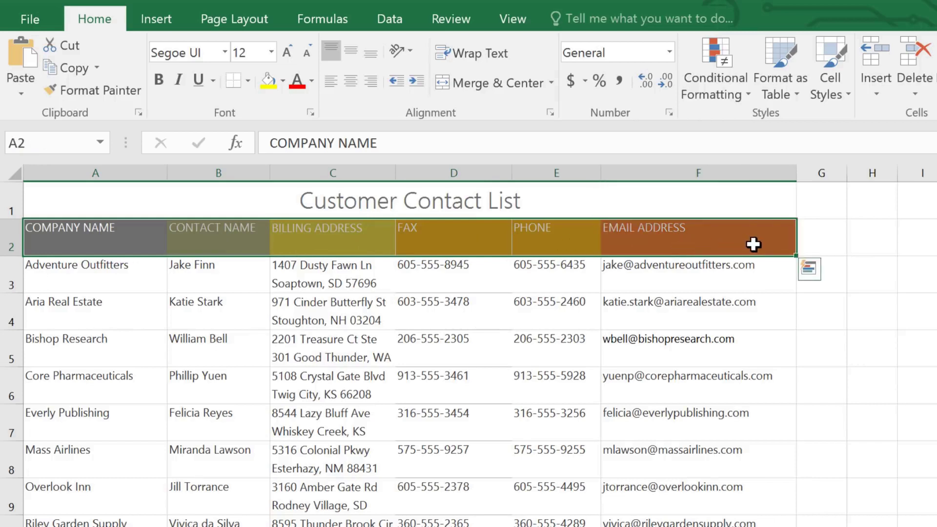